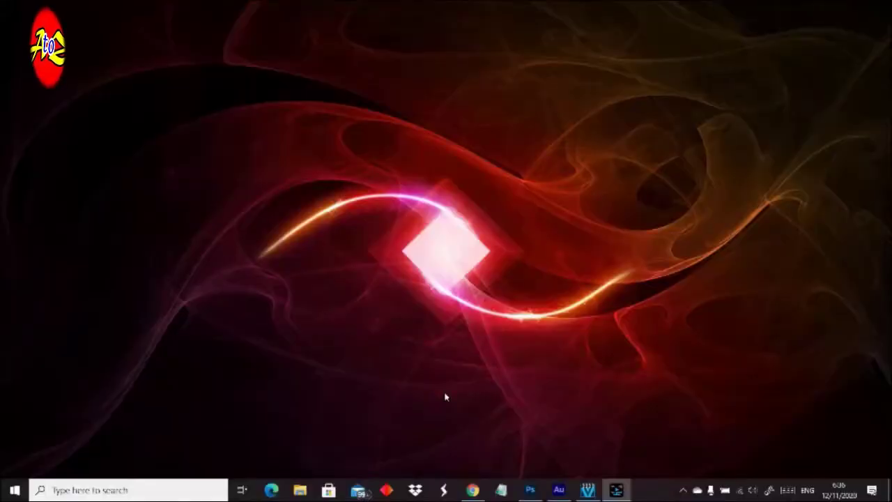
- Launch Adobe Premiere Pro 2020 and start a new project named "pr project 1"
left_click(15, 490)
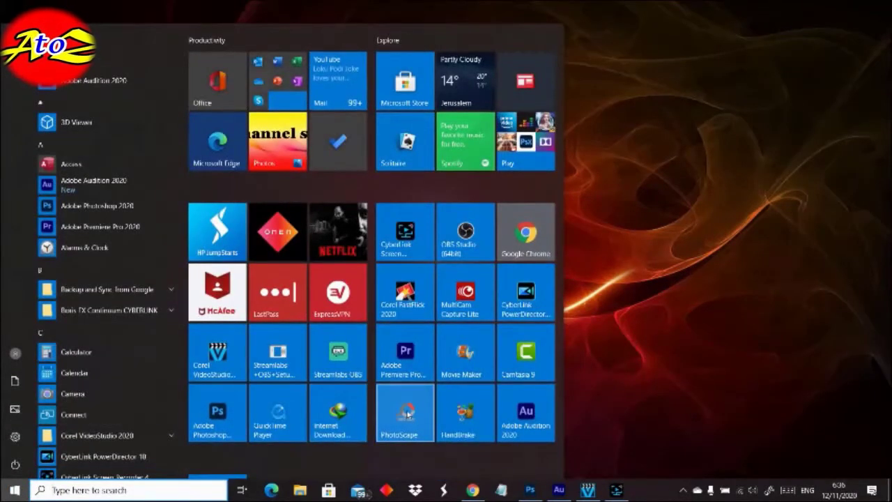
left_click(402, 356)
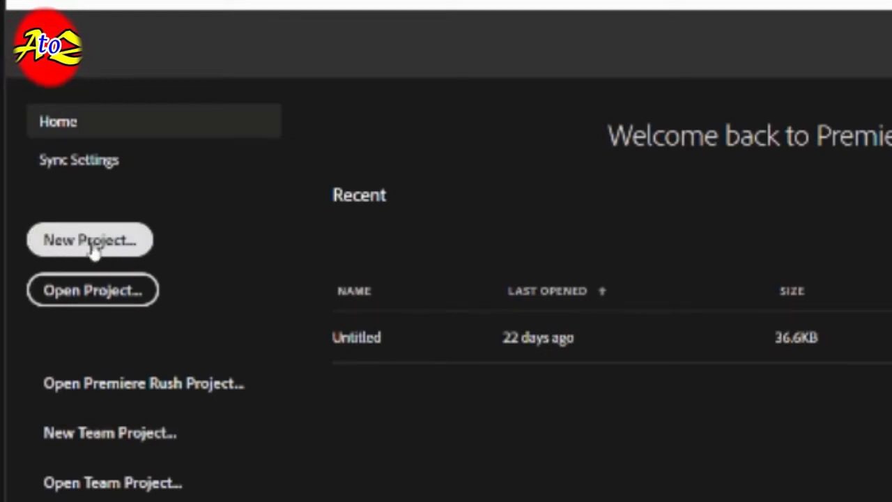
left_click(94, 252)
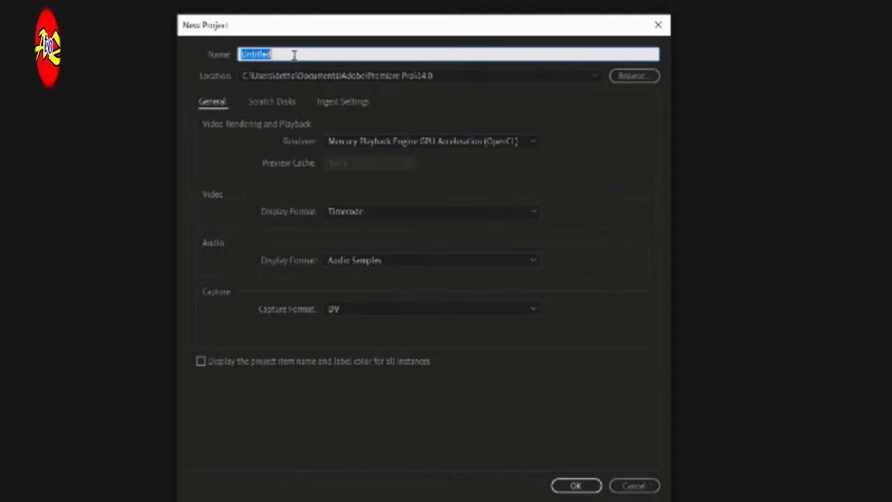
type("pr project 1")
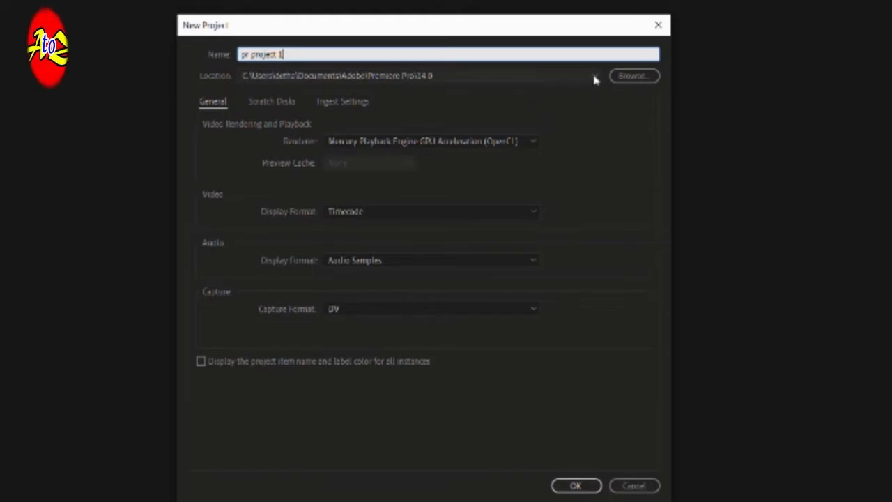
- Browse for the project location and create a folder named "pr project" on the Seagate Backup Plus Drive (D:)
left_click(632, 76)
scroll(234, 209, "down", 1)
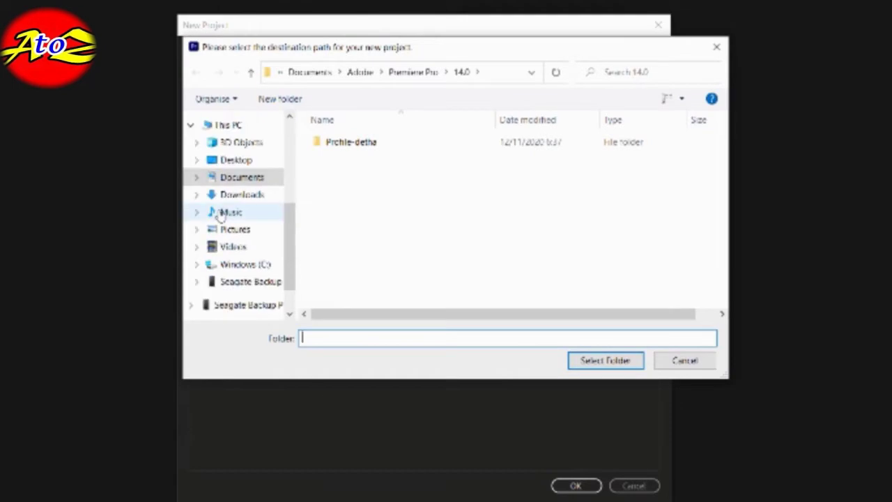
left_click(244, 306)
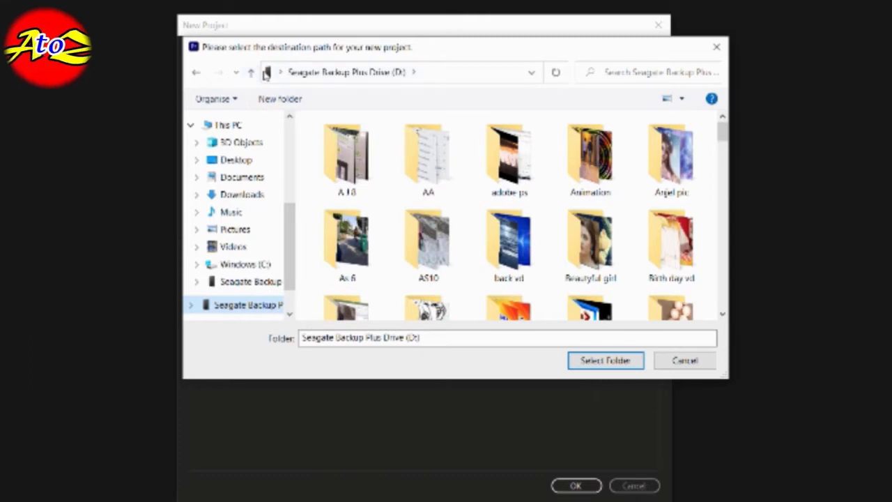
left_click(278, 99)
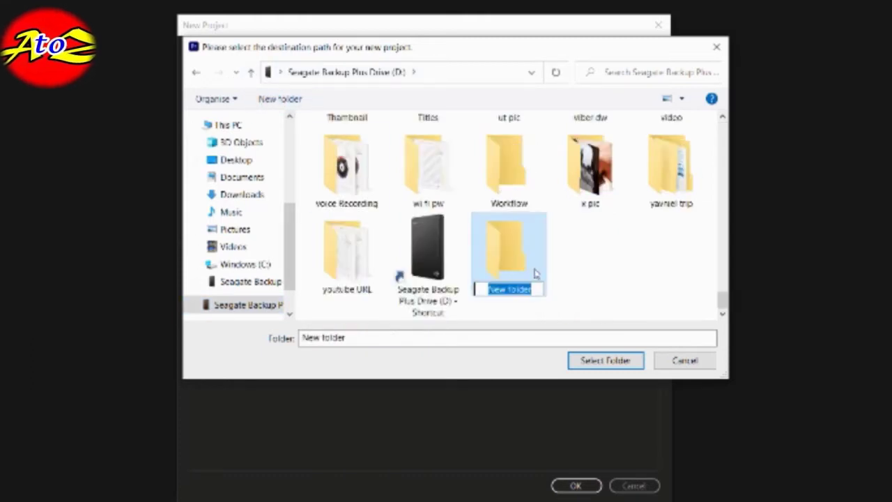
key("BackSpace")
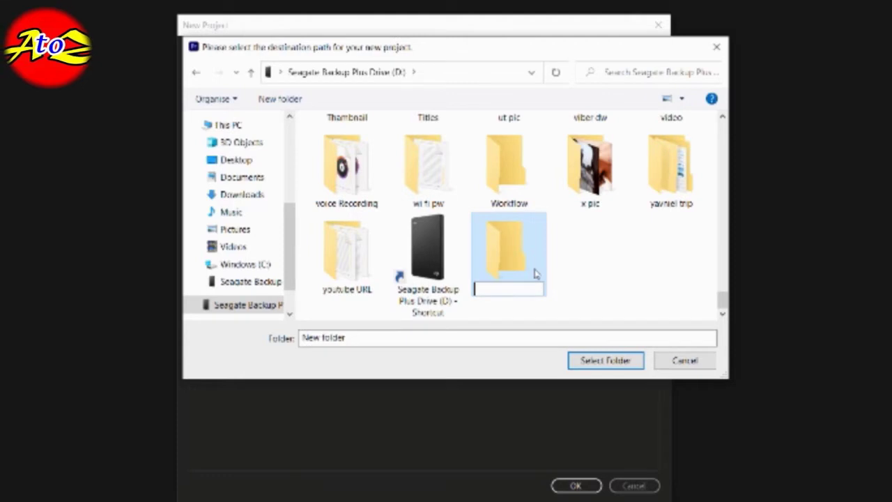
type("pr")
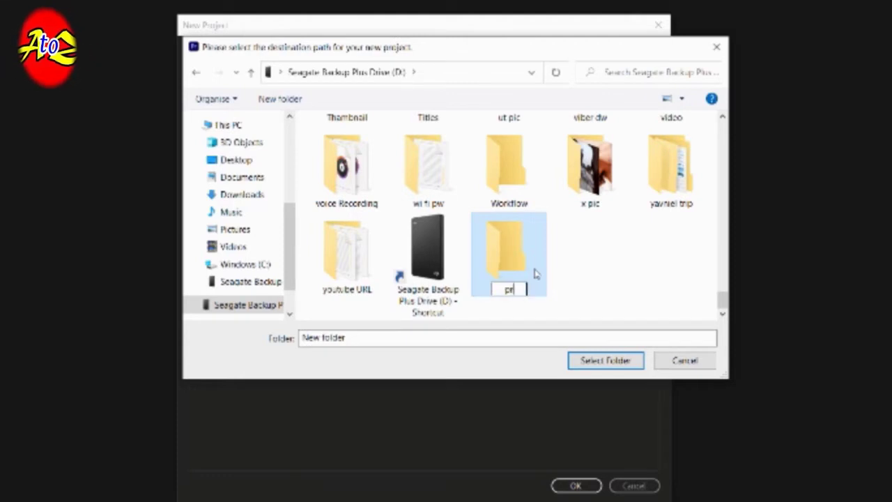
type(" p")
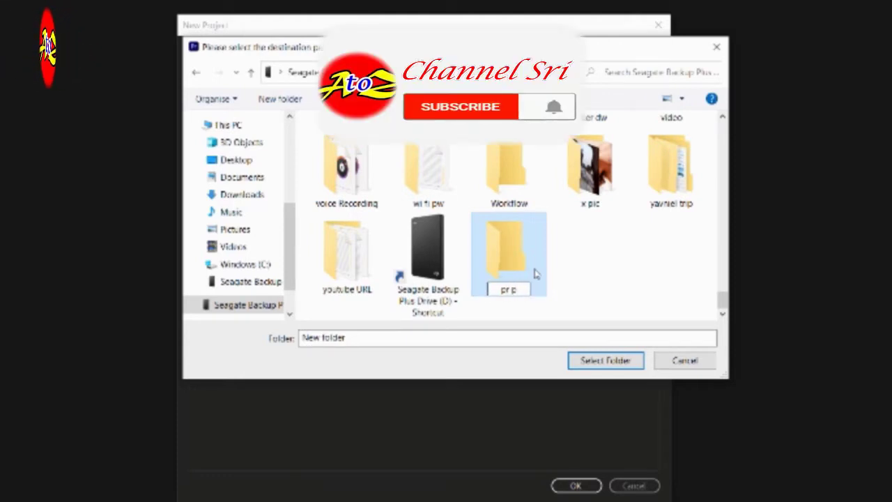
type("rojec")
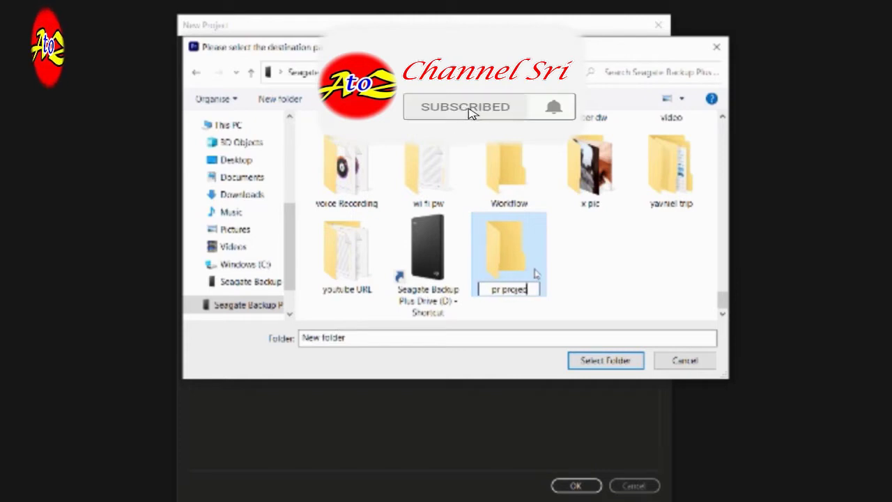
type("t")
key("Return")
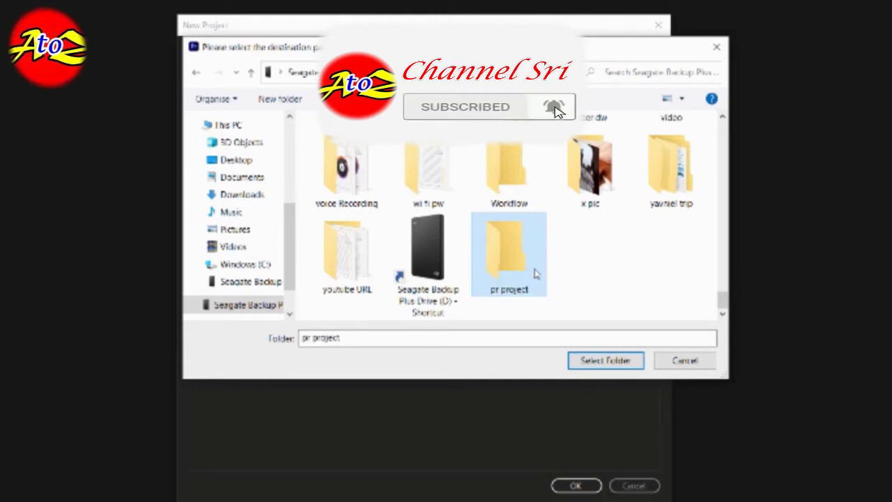
- Choose the "pr project" folder as the save location and create the project
left_click(524, 274)
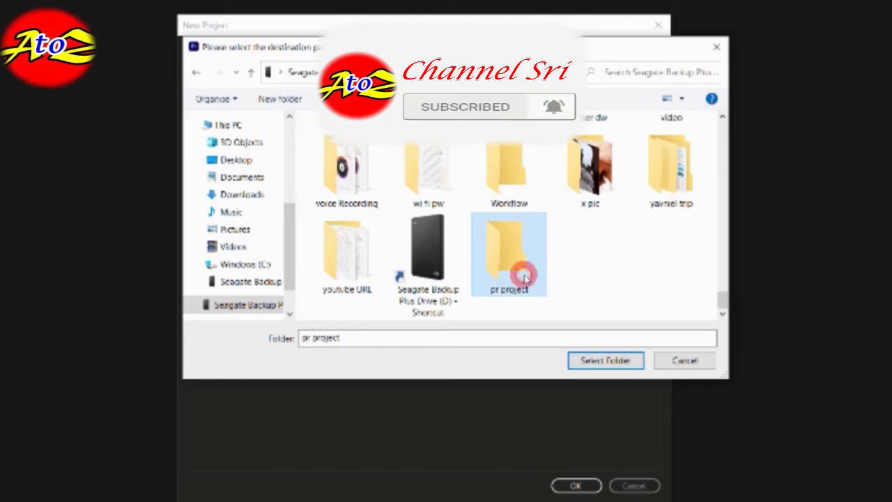
double_click(526, 276)
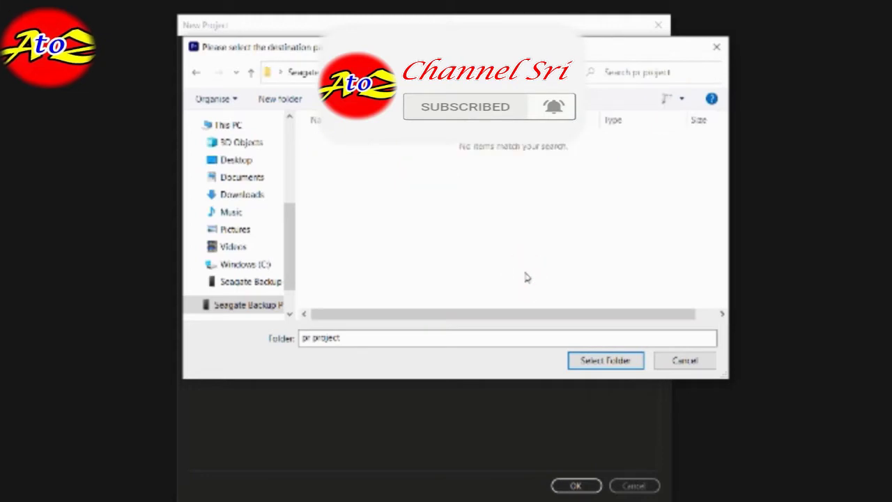
left_click(196, 72)
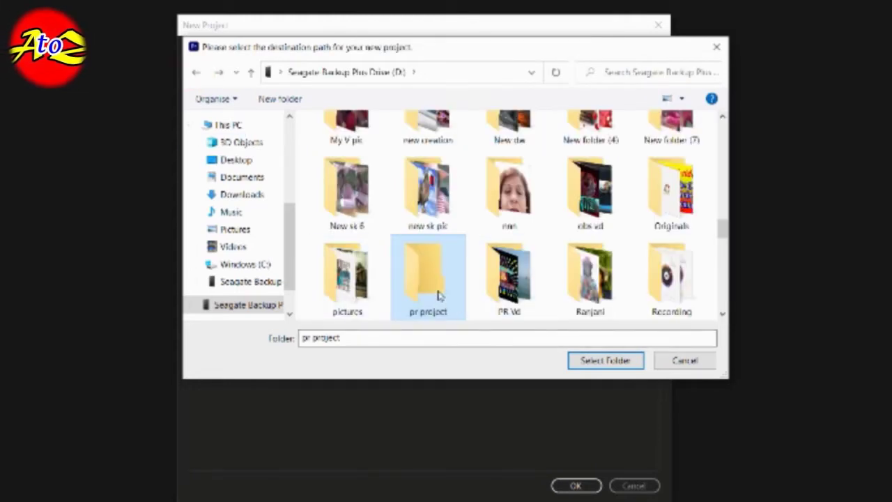
left_click(606, 363)
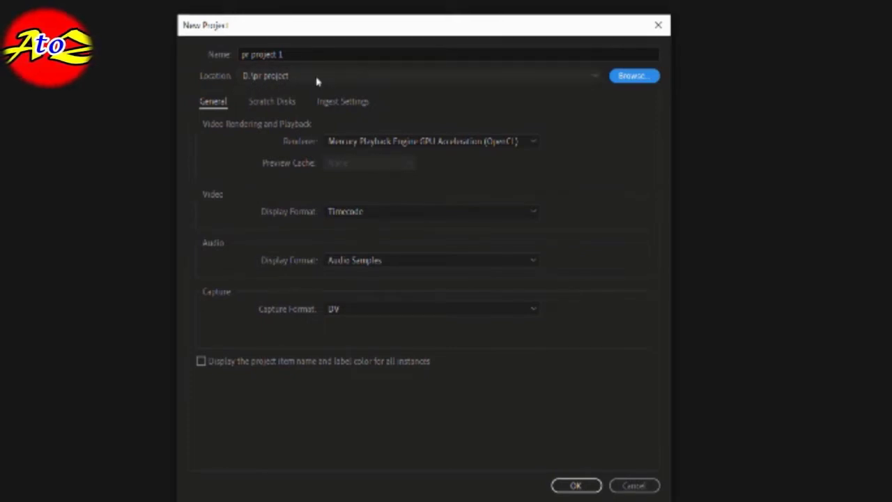
key("Return")
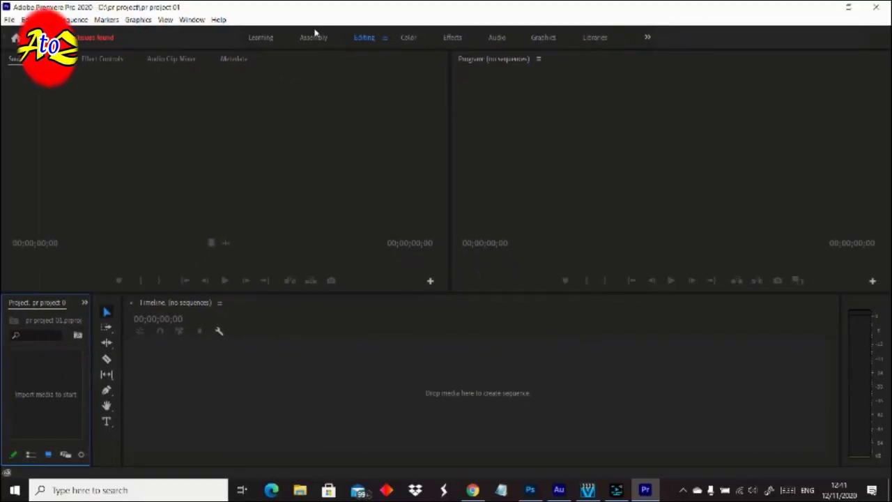
- Switch to the Learning workspace and look through the Premiere Pro tutorials it offers
left_click(267, 42)
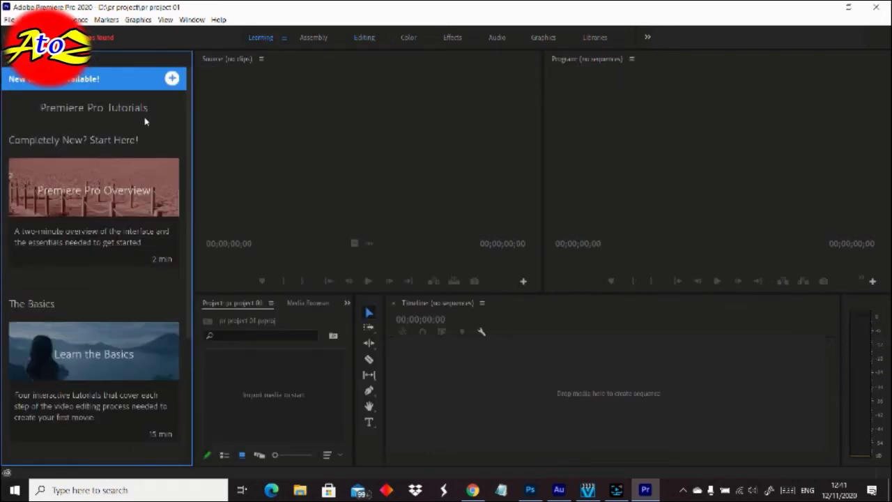
scroll(162, 243, "down", 5)
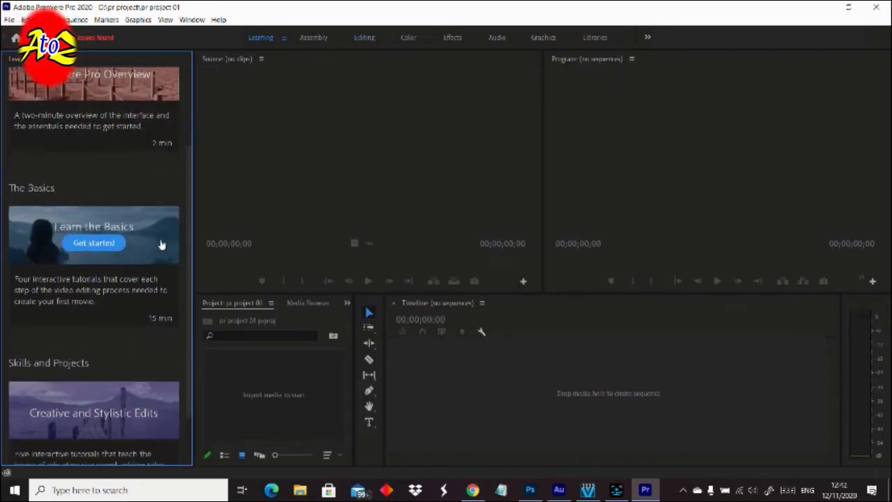
scroll(160, 244, "down", 1)
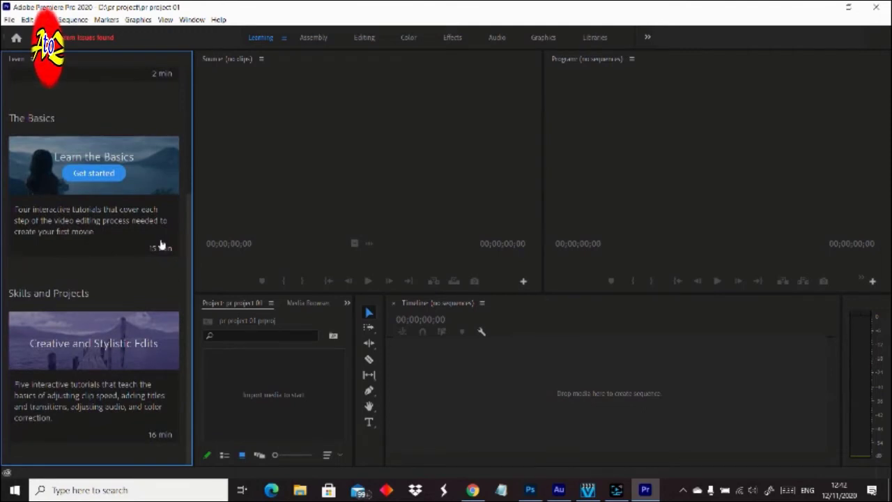
scroll(160, 244, "up", 5)
scroll(161, 244, "down", 3)
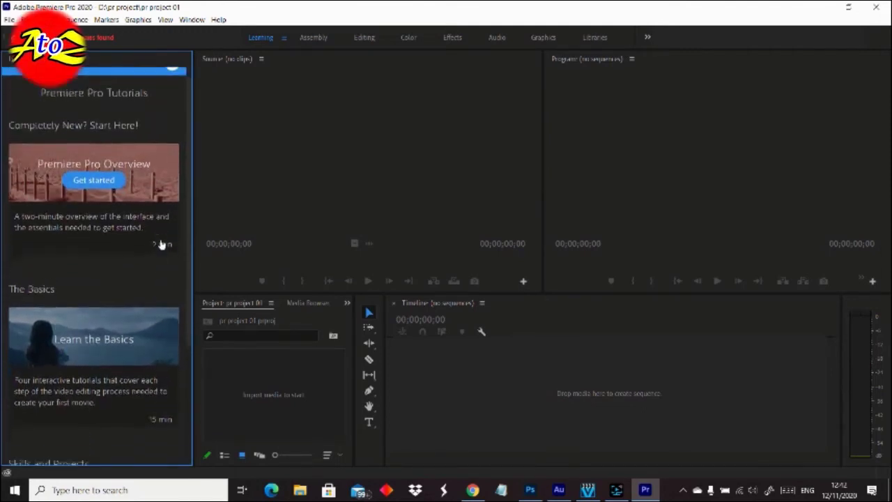
scroll(160, 244, "down", 2)
scroll(161, 244, "up", 4)
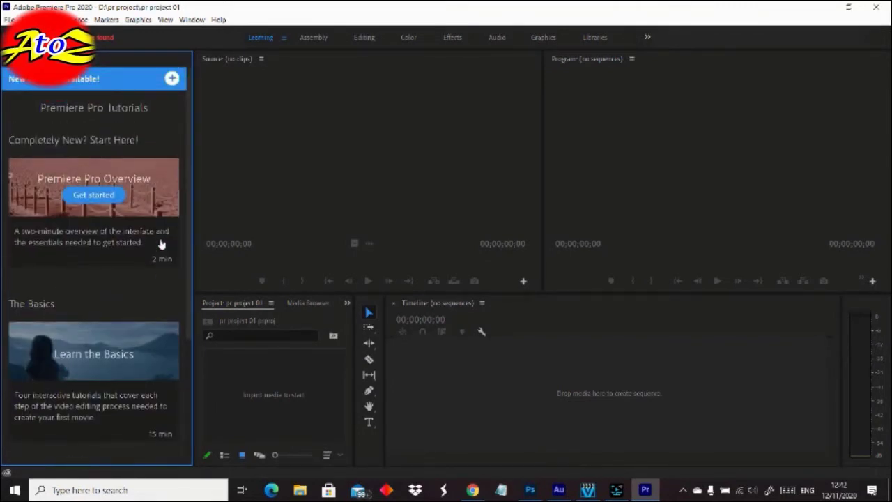
- View the Assembly, Editing, Color, Effects and Audio workspace layouts one after another
left_click(315, 38)
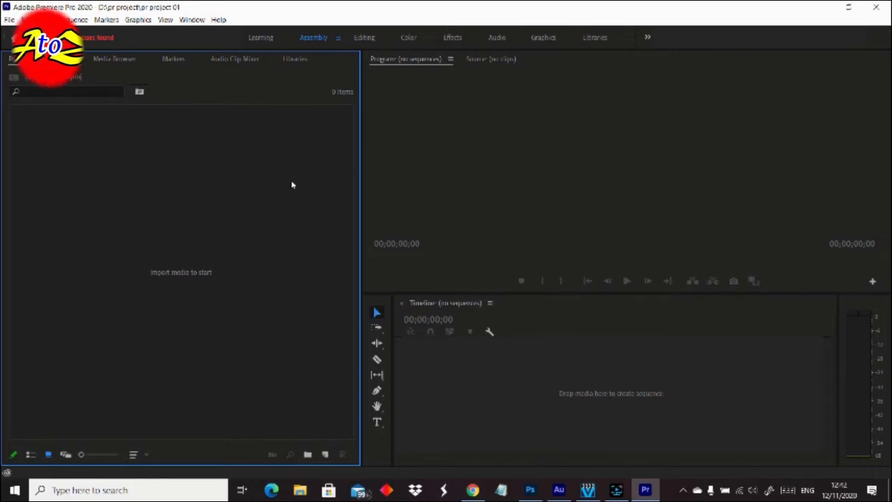
left_click(366, 37)
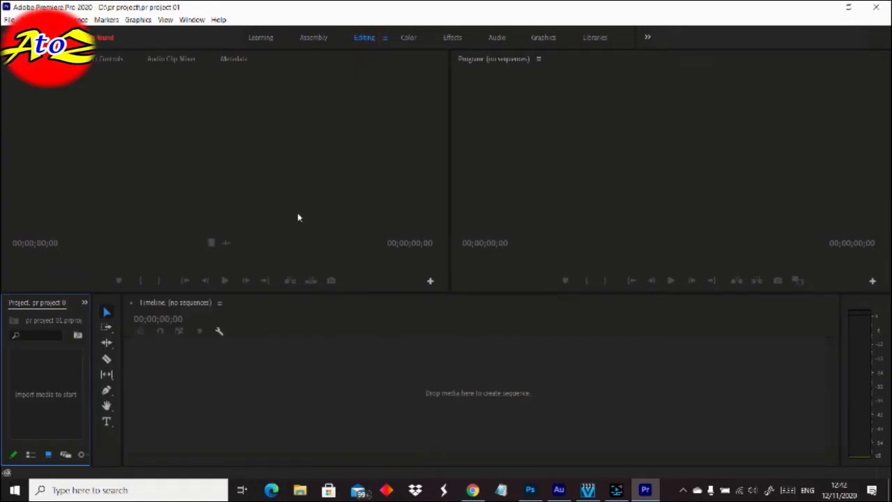
left_click(409, 38)
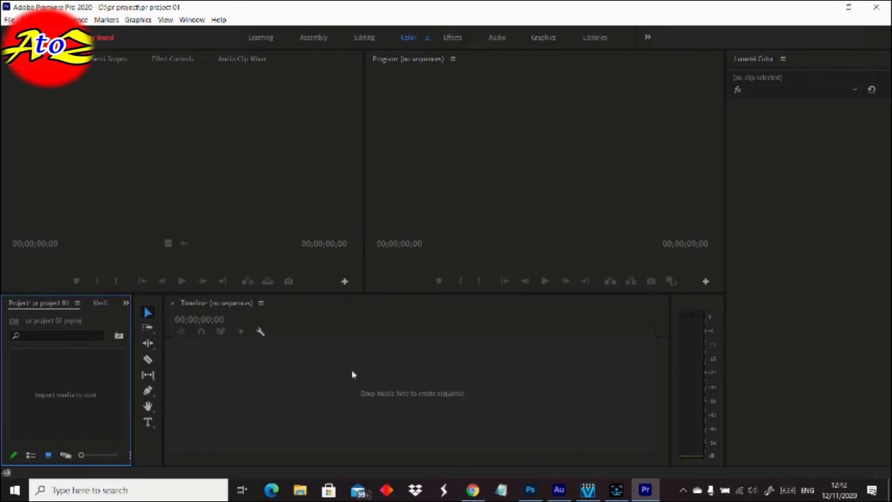
left_click(453, 38)
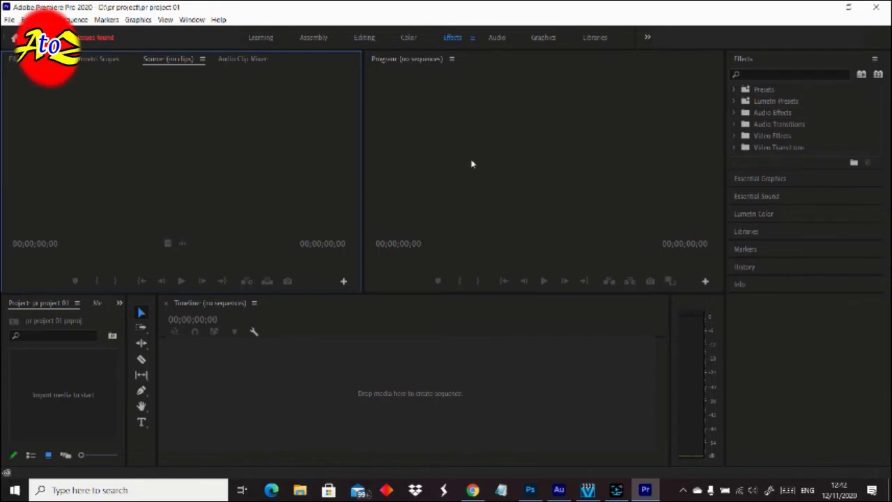
left_click(497, 38)
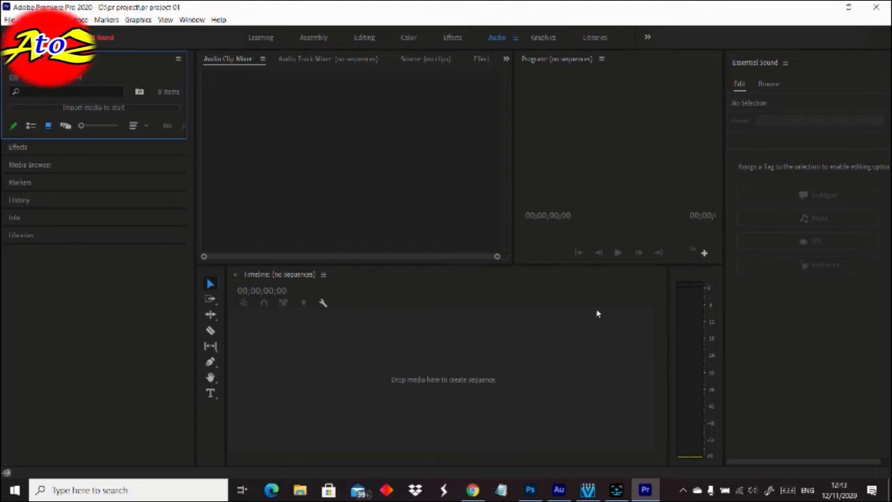
- Switch to the Graphics workspace and browse the title and caption templates in Essential Graphics
left_click(545, 39)
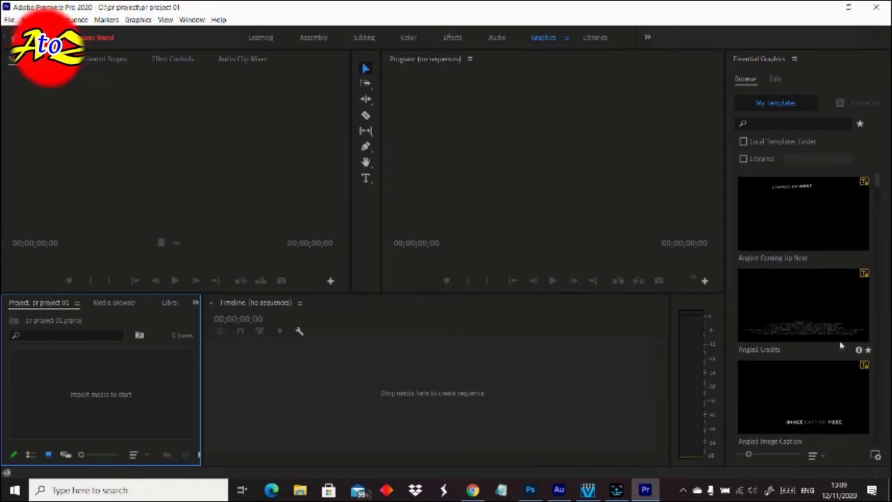
mouse_move(798, 218)
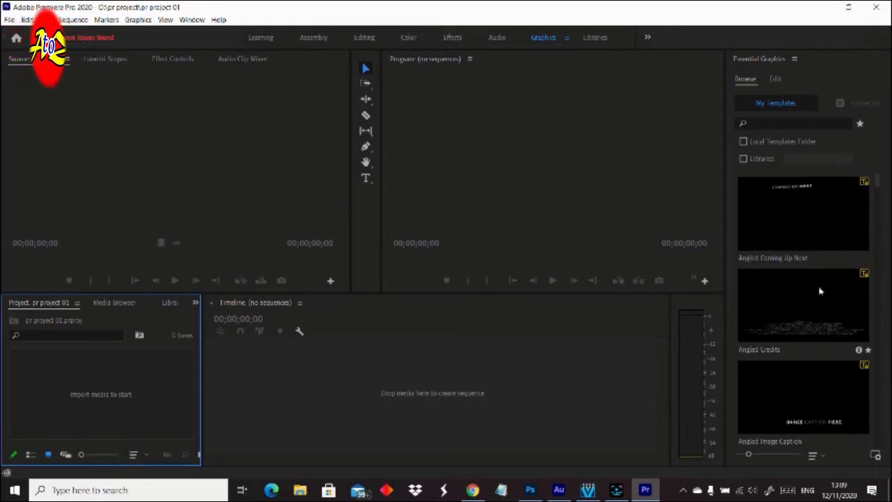
mouse_move(822, 424)
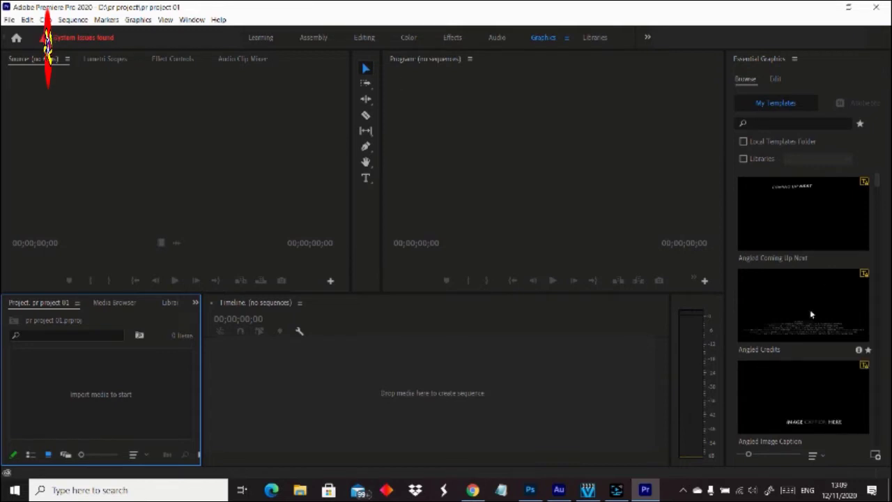
scroll(836, 390, "down", 3)
scroll(847, 371, "down", 10)
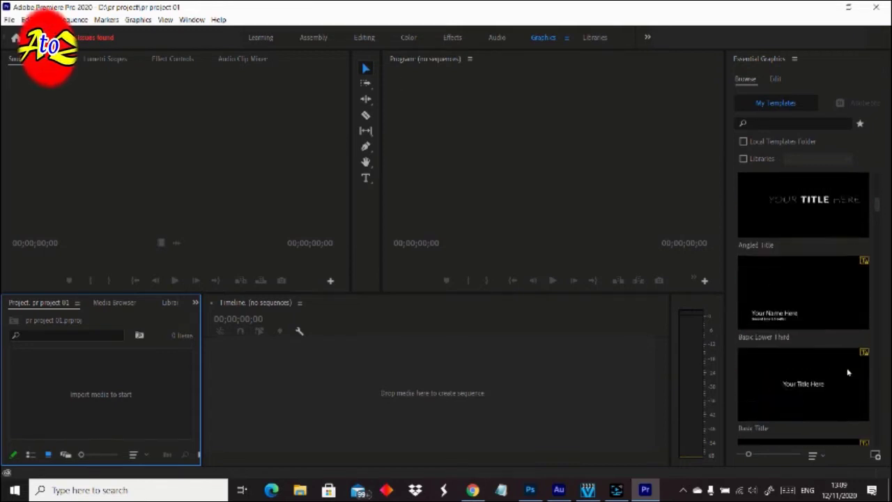
scroll(847, 372, "down", 10)
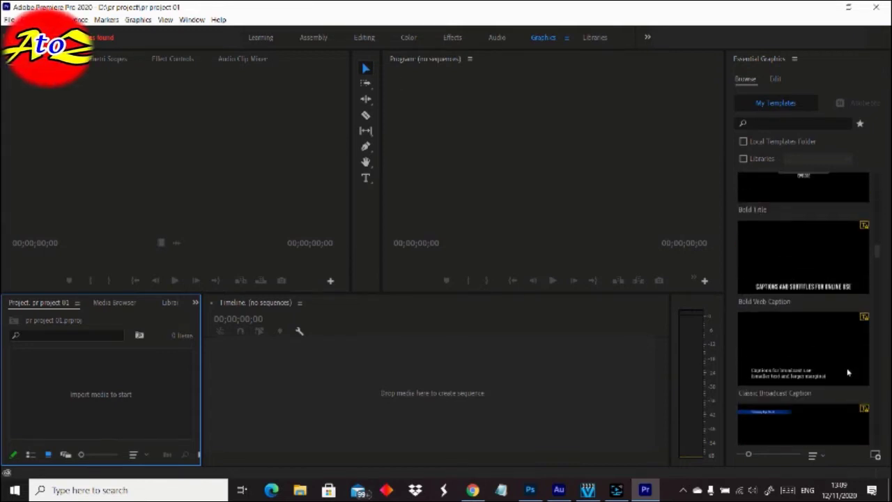
scroll(847, 372, "up", 10)
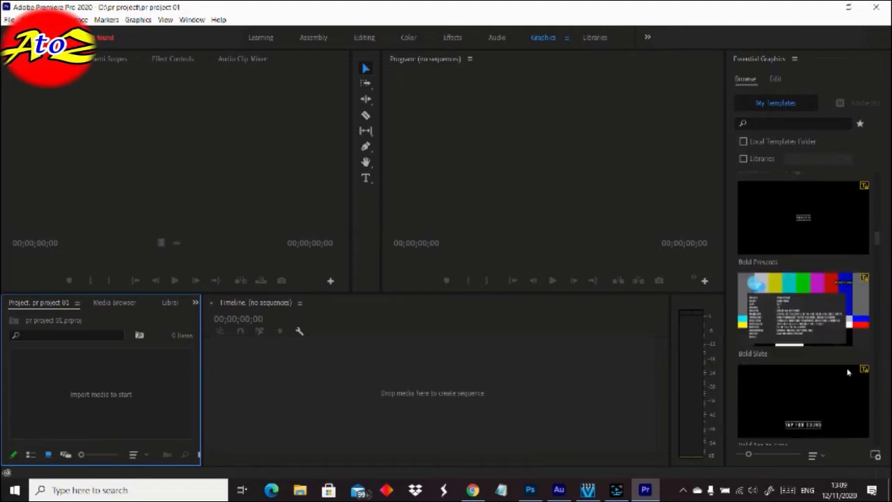
scroll(848, 373, "down", 5)
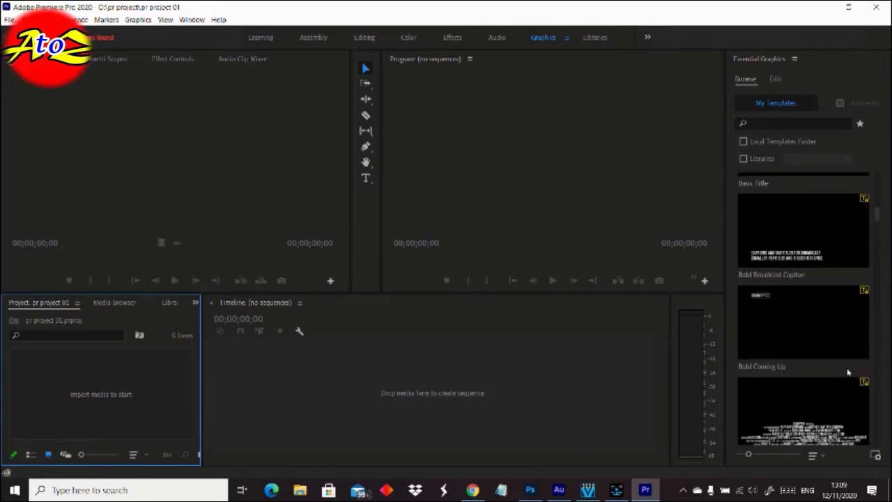
scroll(847, 372, "down", 2)
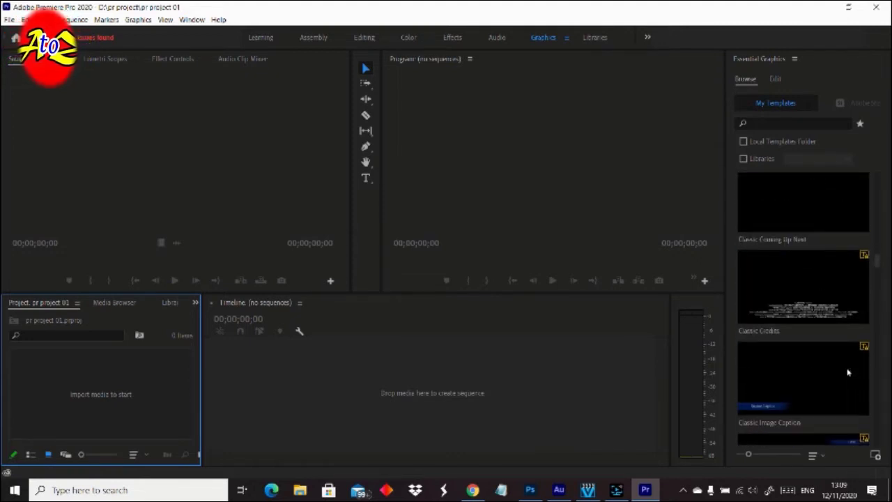
- Scroll back through the Essential Graphics title and caption templates and view the Libraries workspace
scroll(848, 372, "up", 5)
scroll(848, 372, "up", 3)
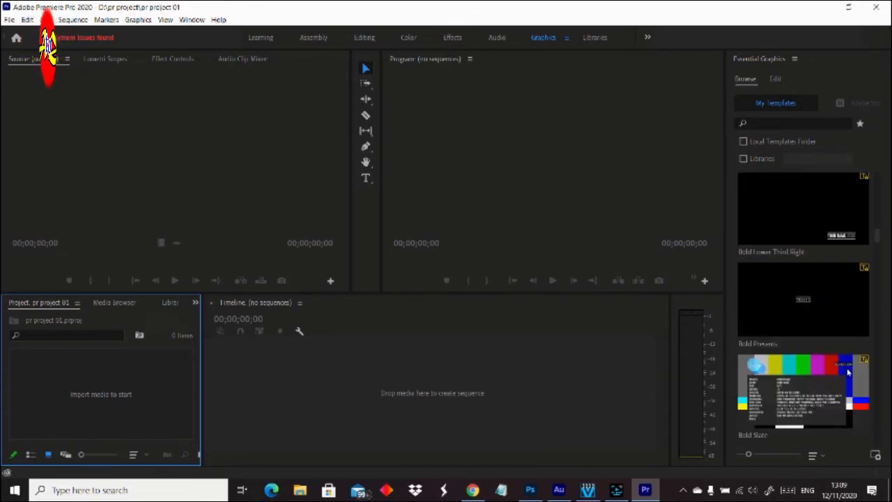
scroll(848, 372, "down", 5)
scroll(847, 372, "down", 2)
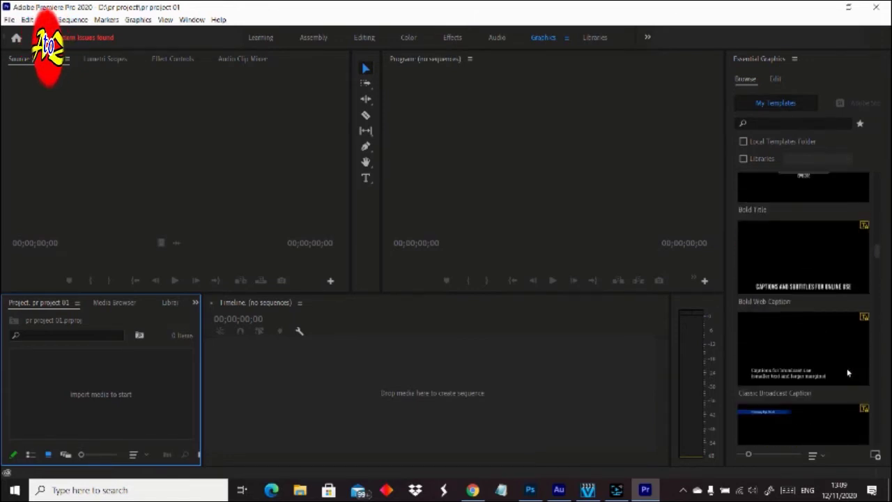
scroll(847, 372, "up", 5)
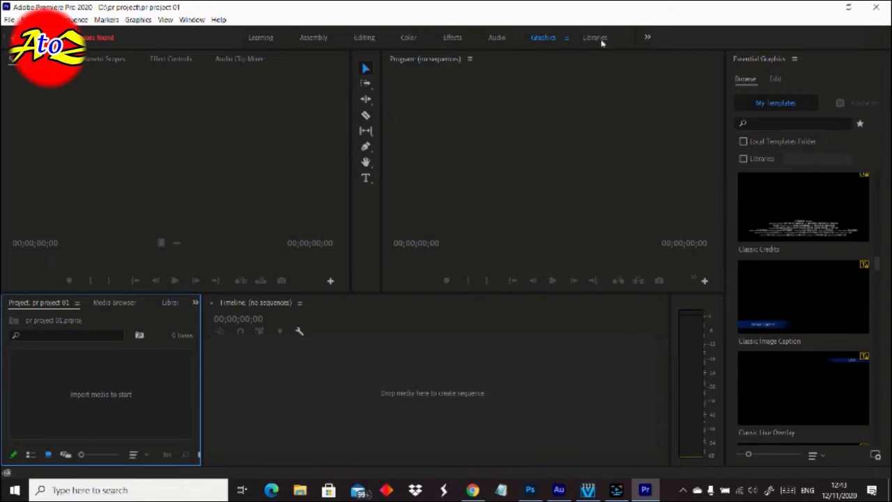
left_click(595, 37)
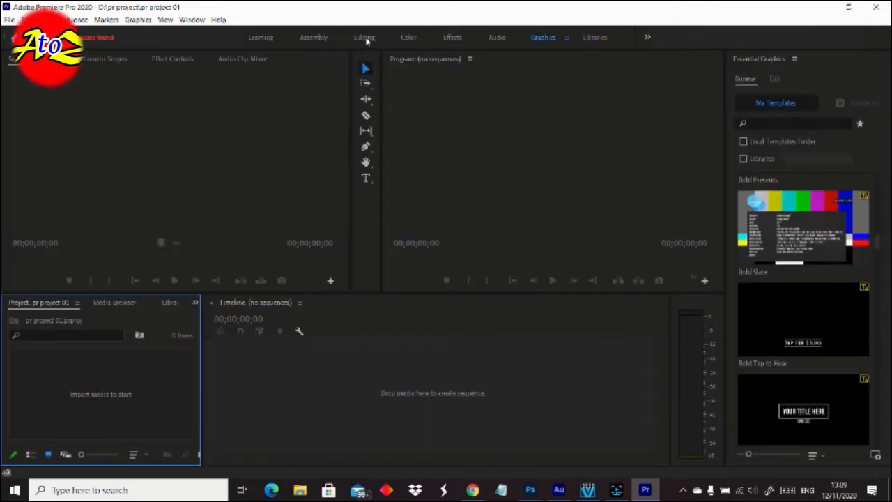
- Switch to the Editing workspace and widen the area that holds the project media
left_click(364, 37)
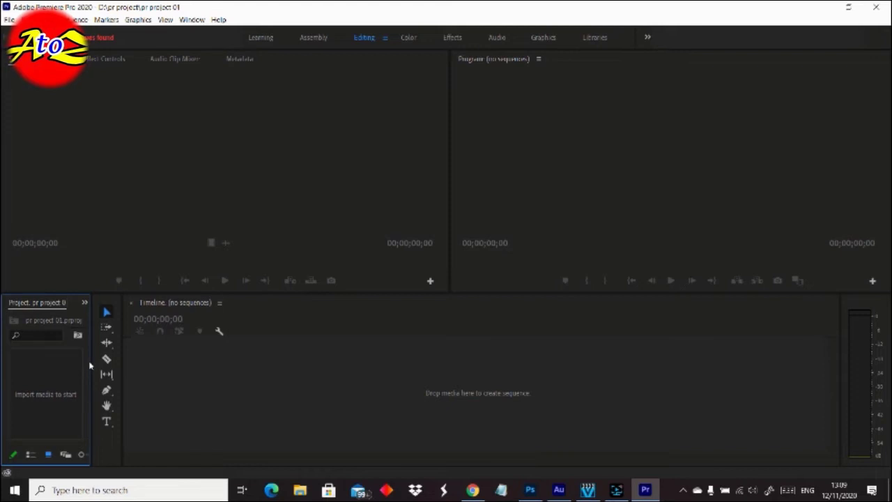
left_click_drag(89, 363, 178, 363)
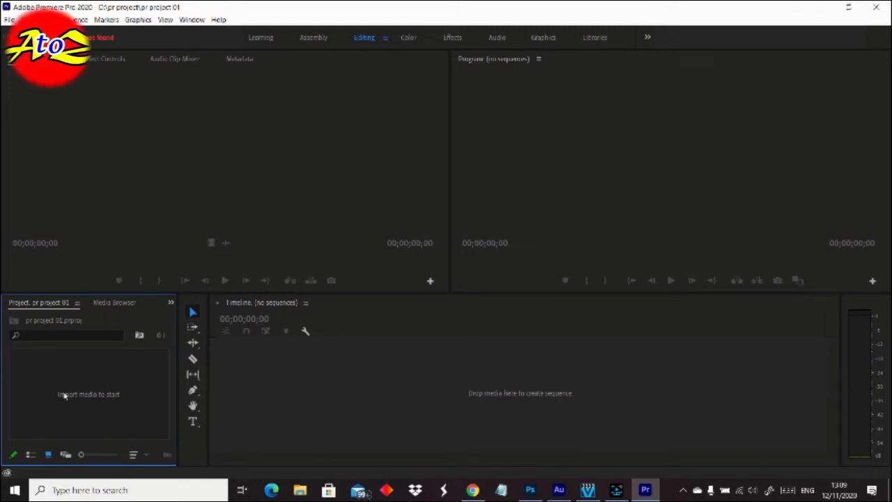
- Import the video clip 20201031_160458.mp4 from the Channel sri folder in File Explorer into the project
left_click(301, 490)
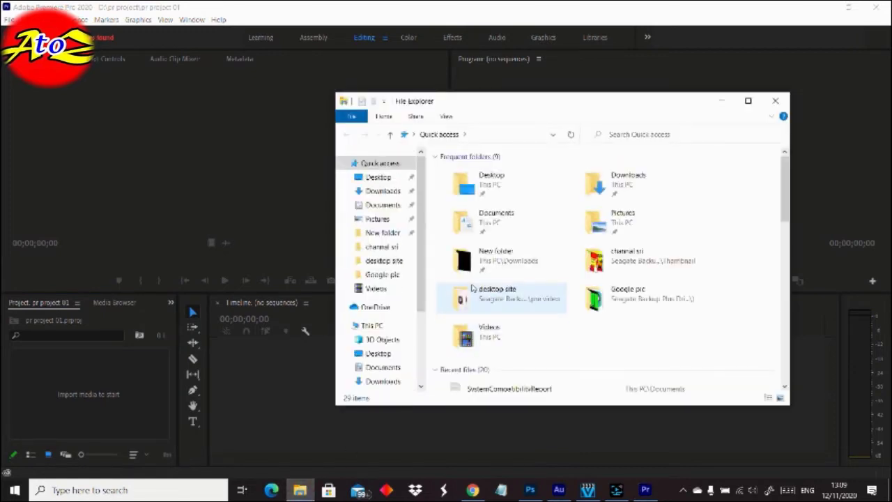
double_click(478, 290)
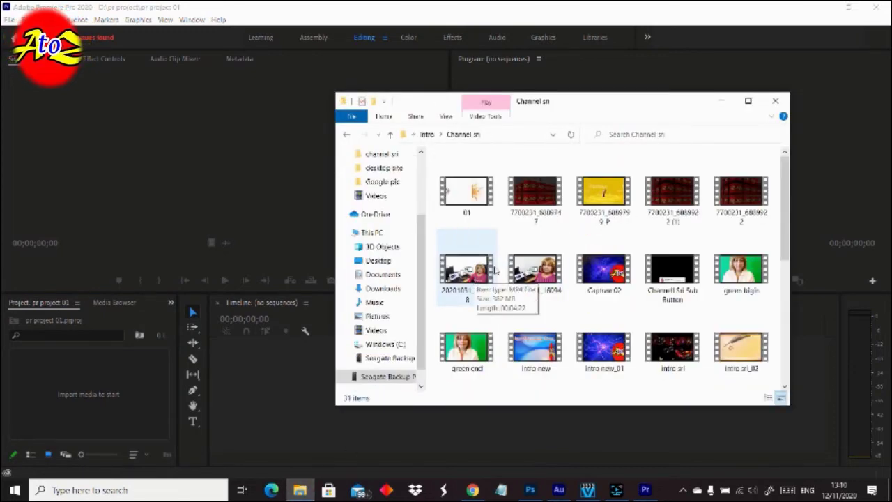
left_click_drag(480, 275, 100, 414)
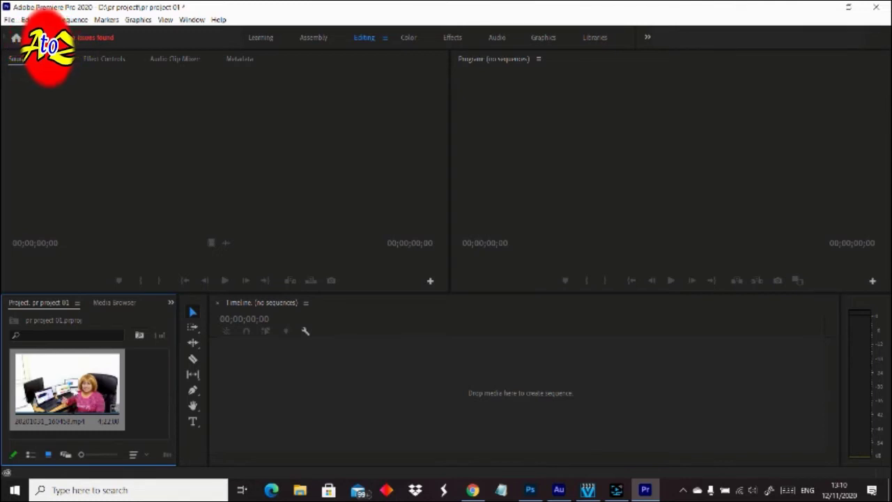
- Open the imported clip in the Source monitor and preview it by scrubbing and playing several parts
double_click(73, 387)
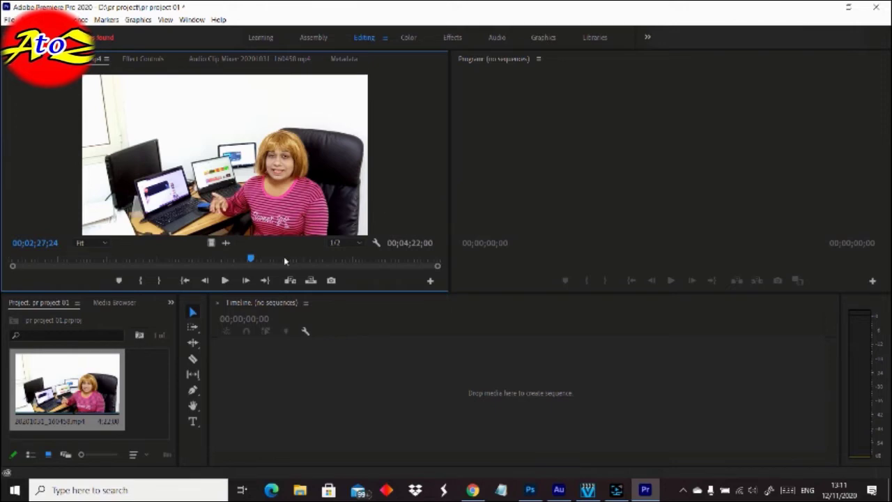
left_click_drag(249, 259, 49, 272)
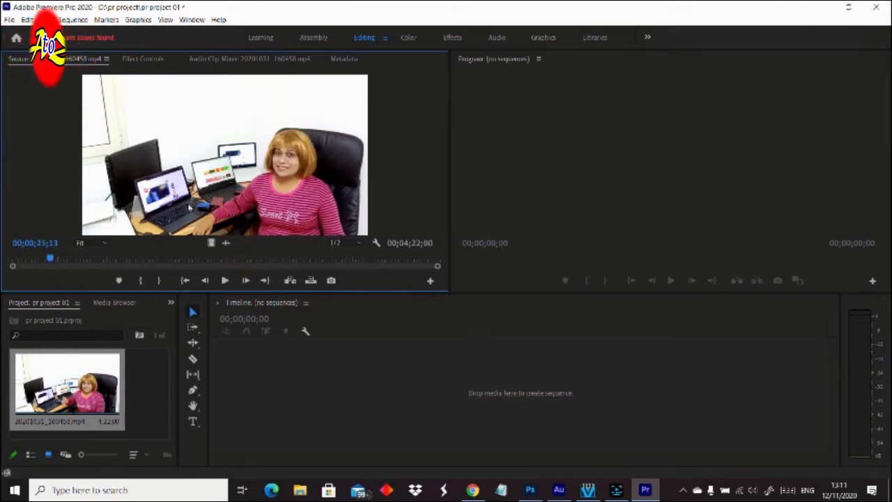
left_click_drag(51, 258, 15, 261)
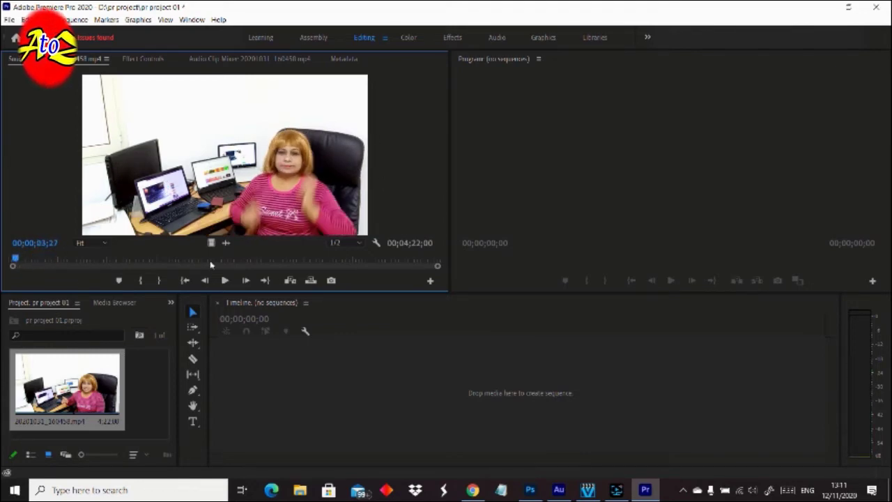
left_click(224, 280)
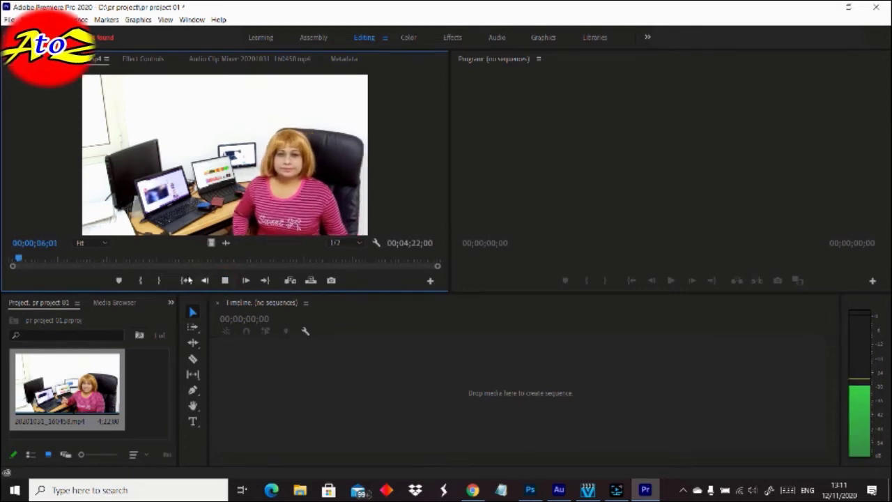
left_click(225, 280)
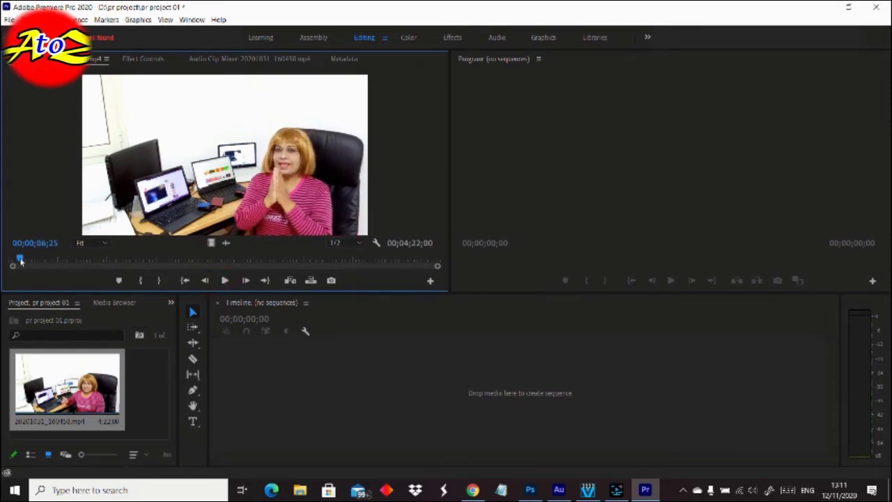
left_click_drag(21, 261, 85, 259)
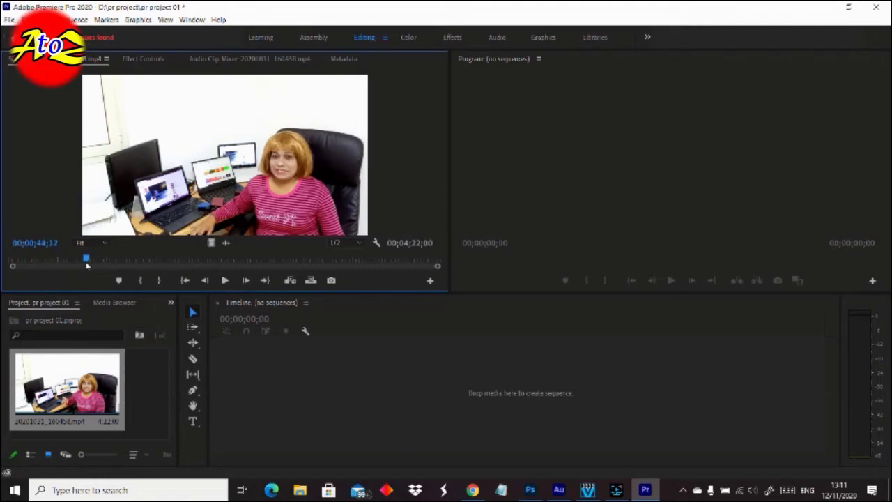
left_click(225, 281)
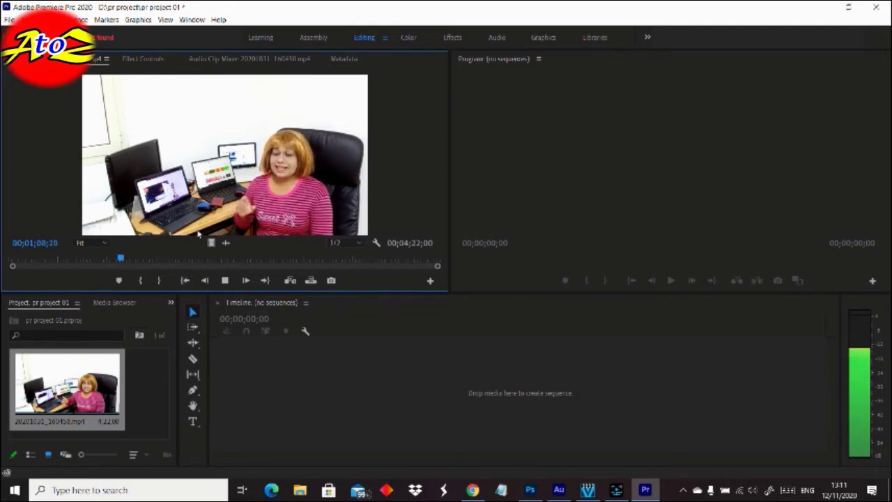
left_click(224, 283)
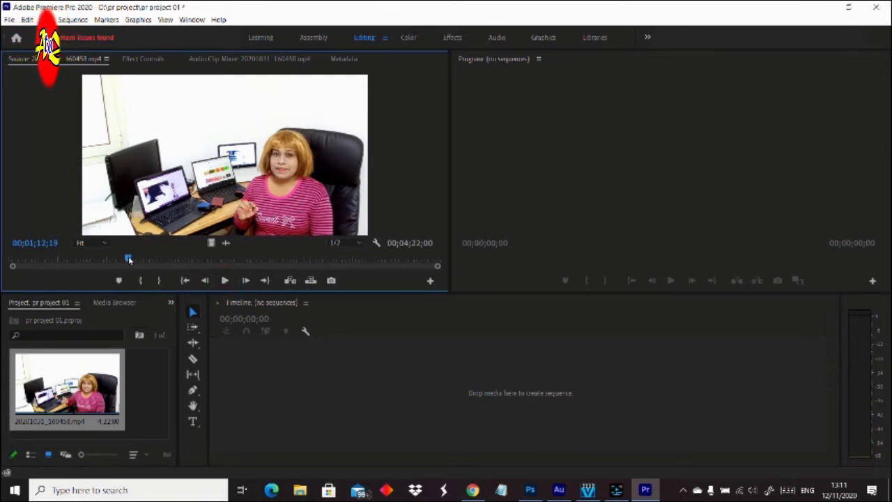
- Mark the source clip's In point at 00;01;28;04
mouse_move(128, 258)
left_mouse_down()
mouse_move(19, 271)
mouse_move(237, 274)
mouse_move(127, 272)
left_mouse_up()
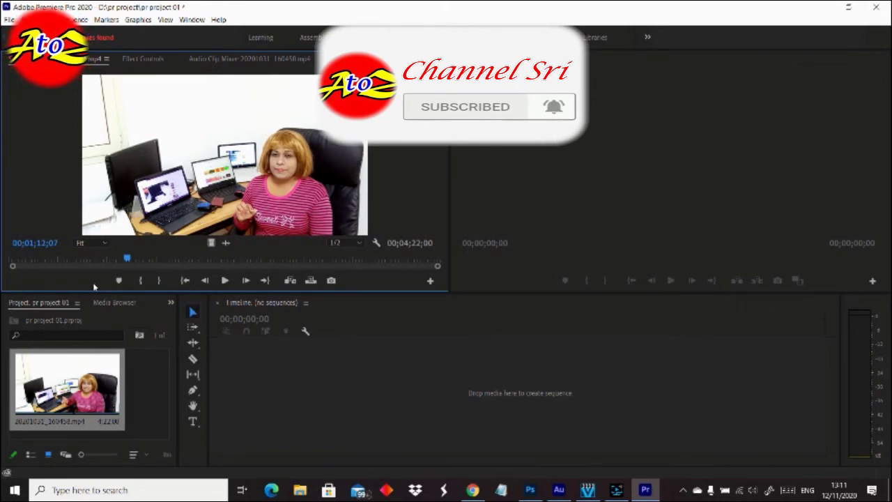
left_click_drag(129, 259, 156, 267)
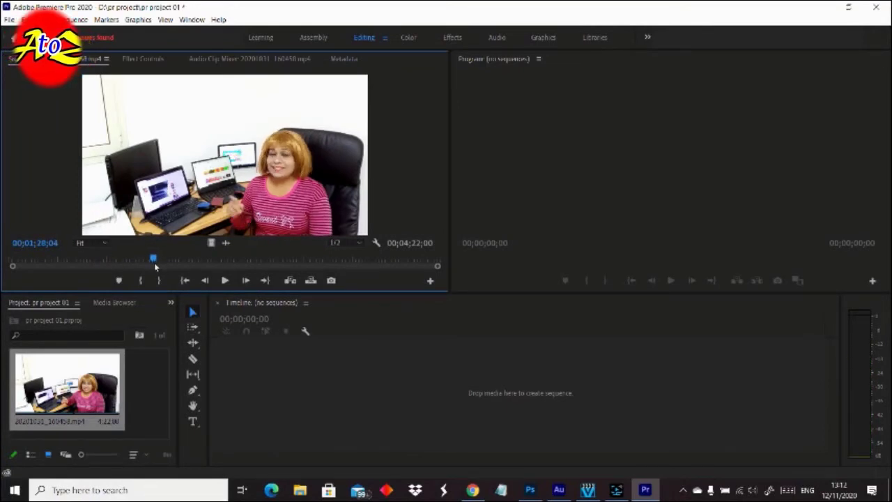
key("i")
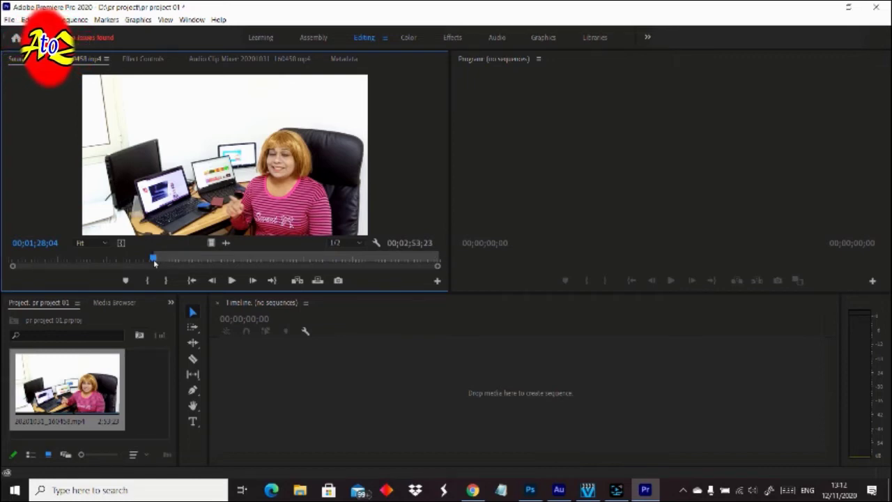
- Mark the source clip's Out point at 00;03;29;27 and scrub back through the marked range
left_click(189, 265)
left_click_drag(188, 266, 355, 267)
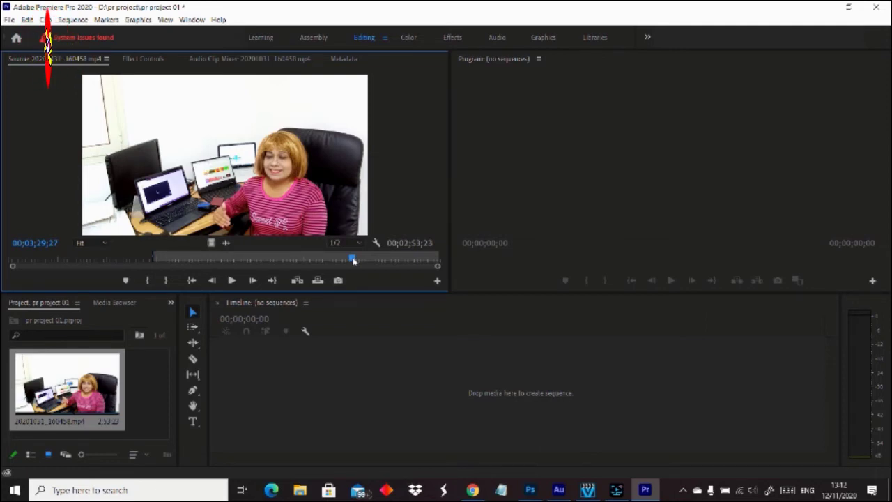
key("o")
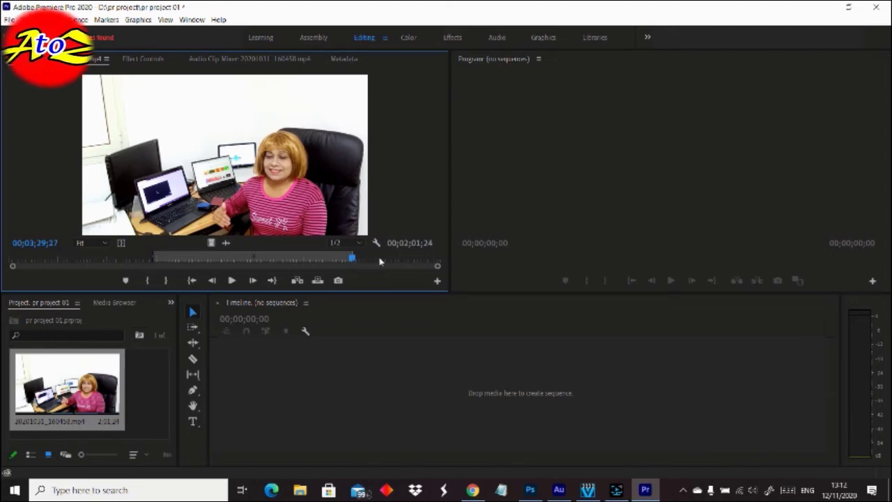
left_click_drag(352, 259, 314, 260)
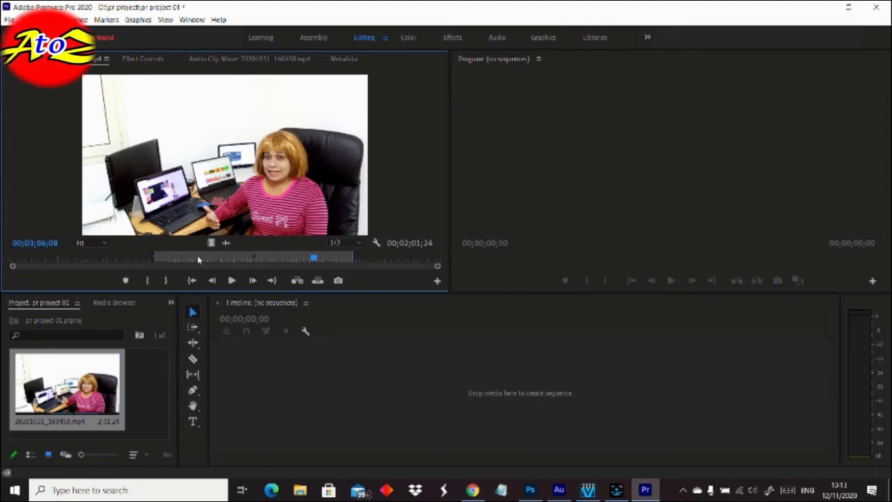
left_click(246, 258)
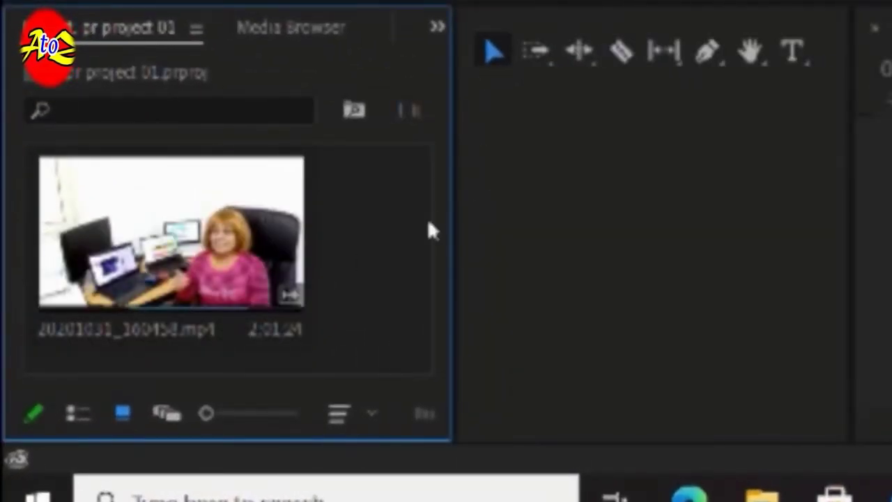
- View the drives in the Media Browser and the Creative Cloud Libraries, adjusting the width of their area
left_click(295, 42)
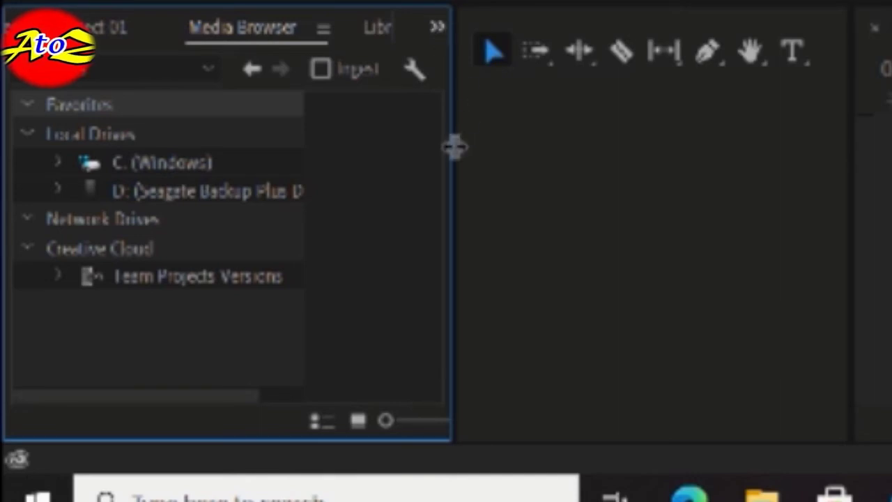
left_click_drag(452, 153, 428, 161)
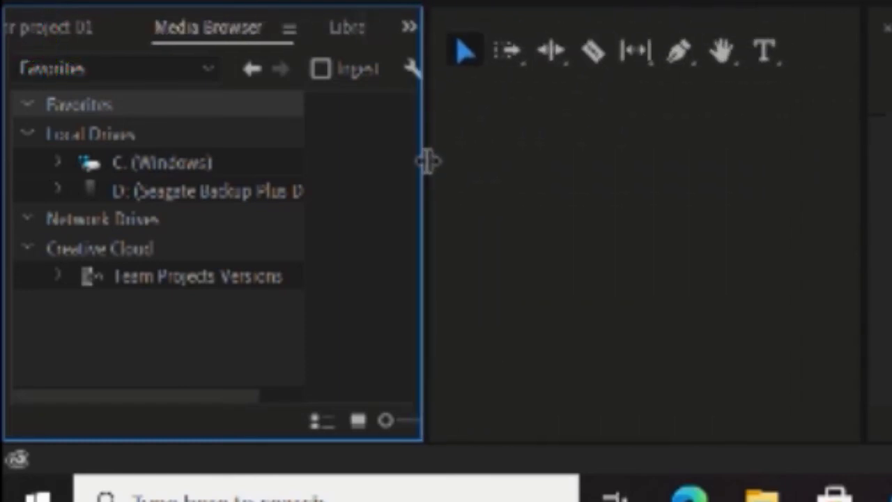
left_click_drag(424, 169, 471, 169)
left_click(382, 30)
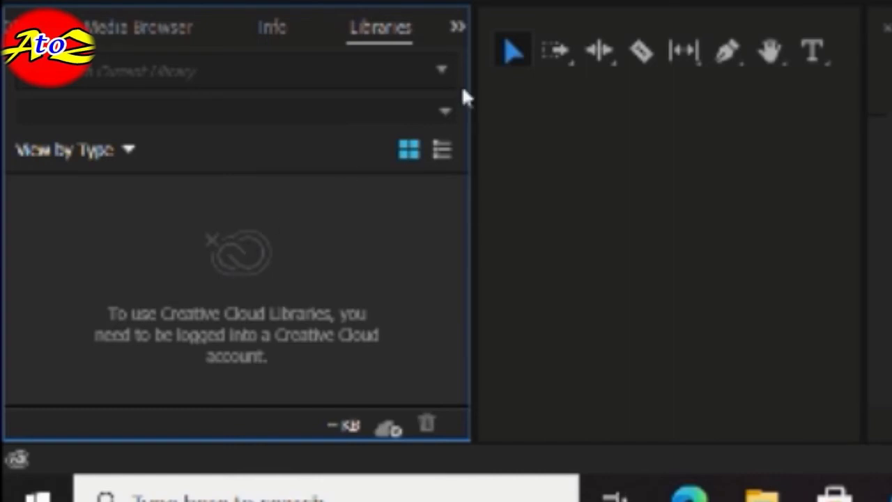
- View the imported clip's format, In and Out points and duration in Info
left_click(456, 26)
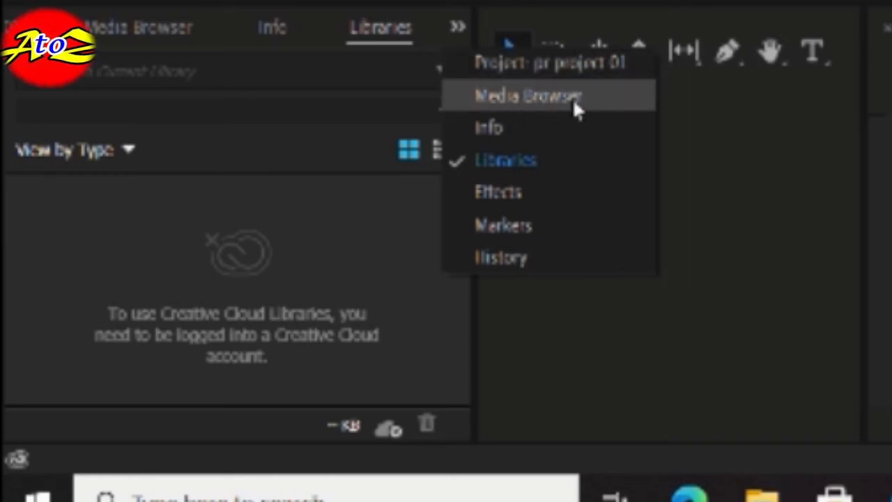
left_click(485, 129)
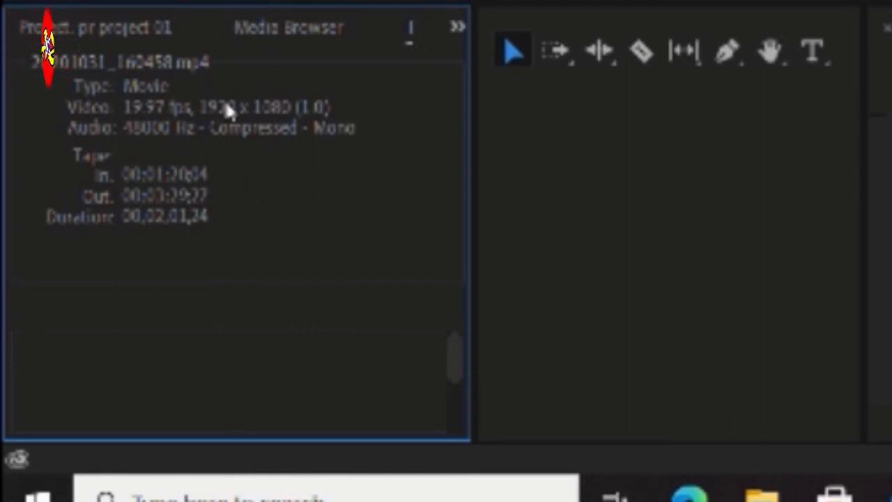
- View the audio and video categories in Effects and look at Effect Controls
left_click(457, 27)
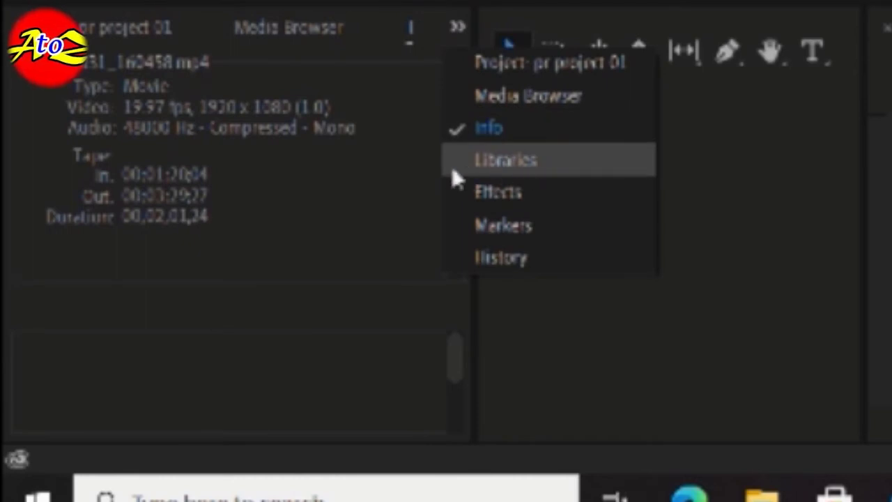
left_click(491, 191)
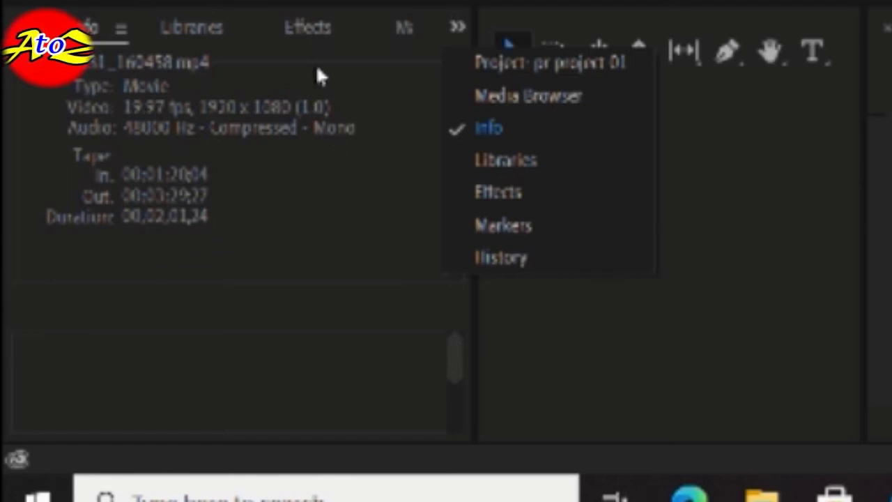
left_click(294, 37)
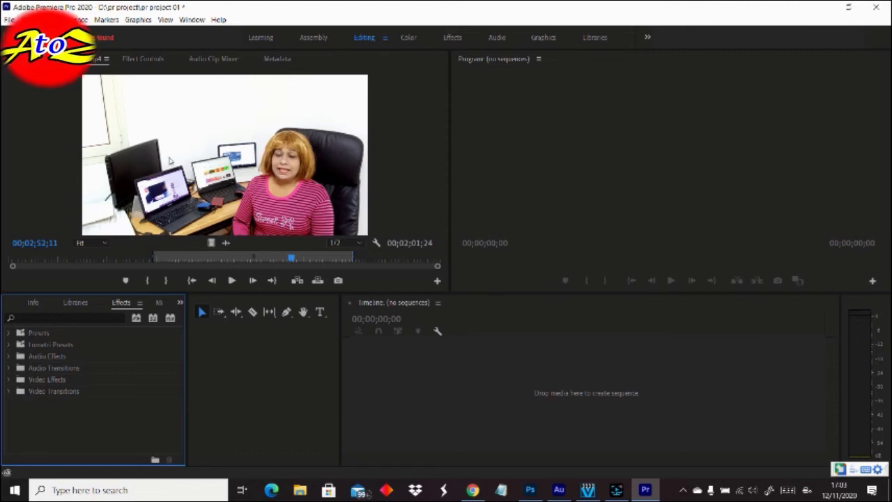
left_click(152, 60)
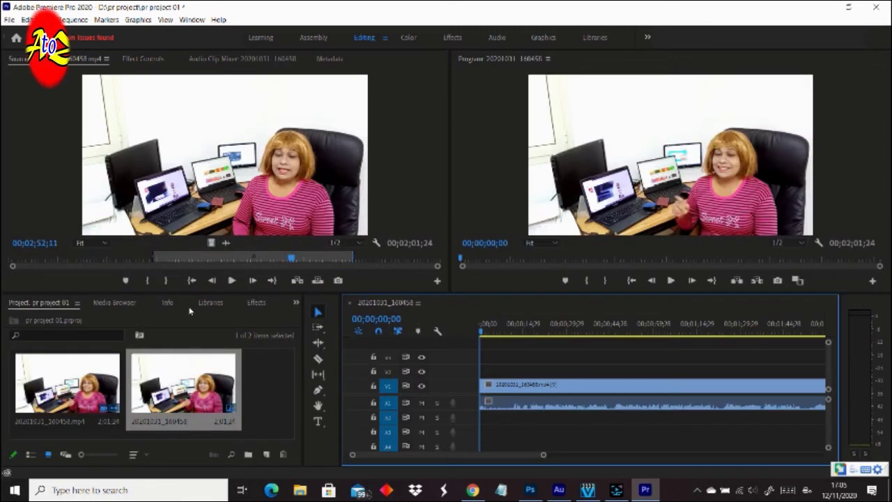
left_click(253, 304)
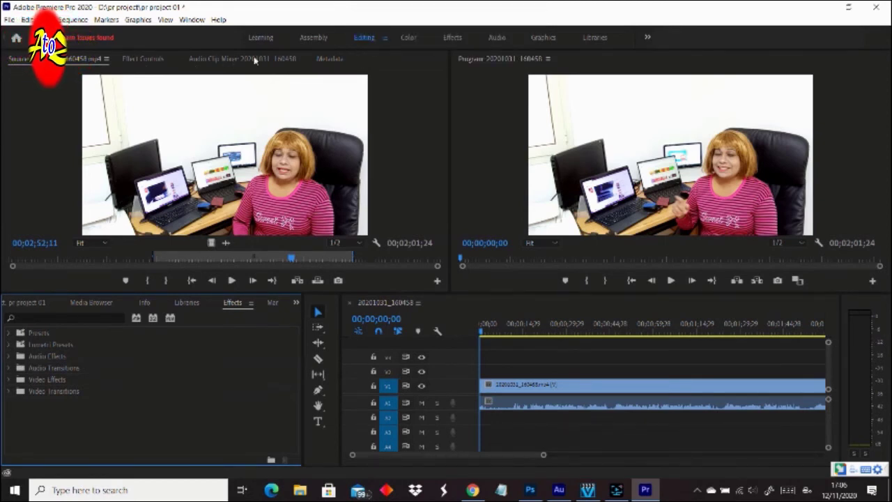
- Play the start of the sequence to check its levels in the Audio Clip Mixer and lower the Audio 1 volume slightly
left_click(244, 59)
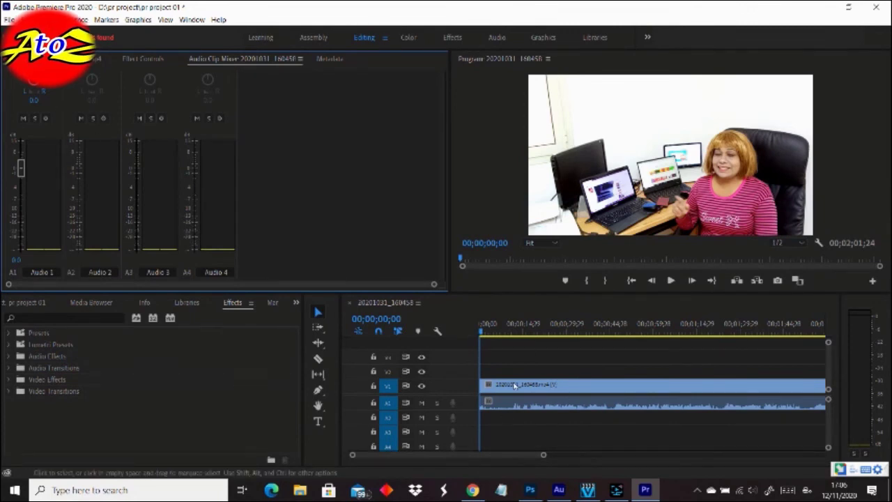
left_click(671, 280)
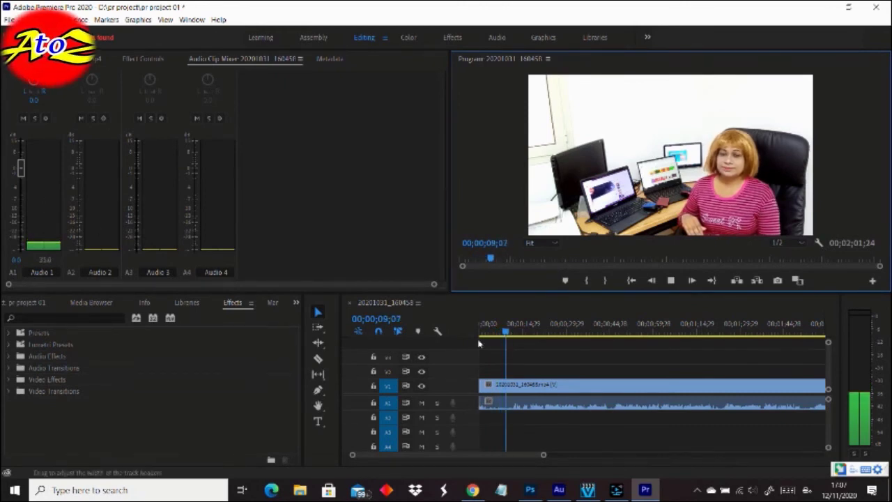
left_click(671, 282)
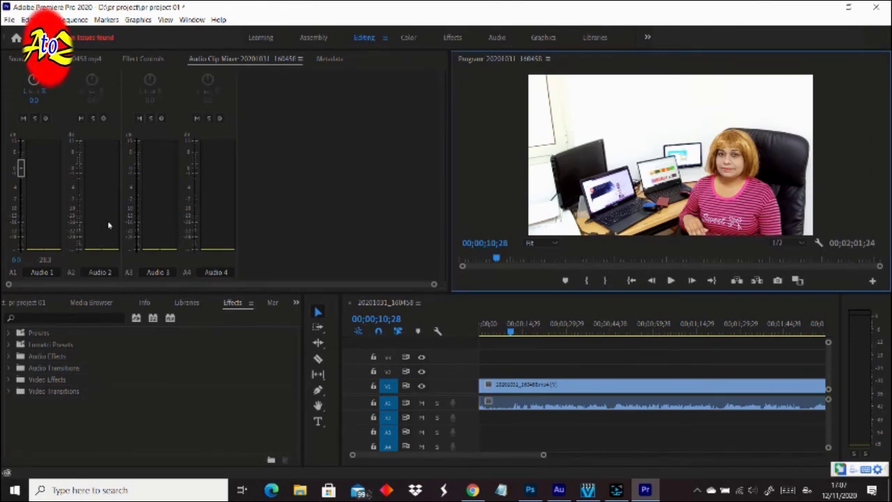
mouse_move(21, 167)
left_mouse_down()
mouse_move(21, 193)
mouse_move(20, 164)
mouse_move(20, 178)
left_mouse_up()
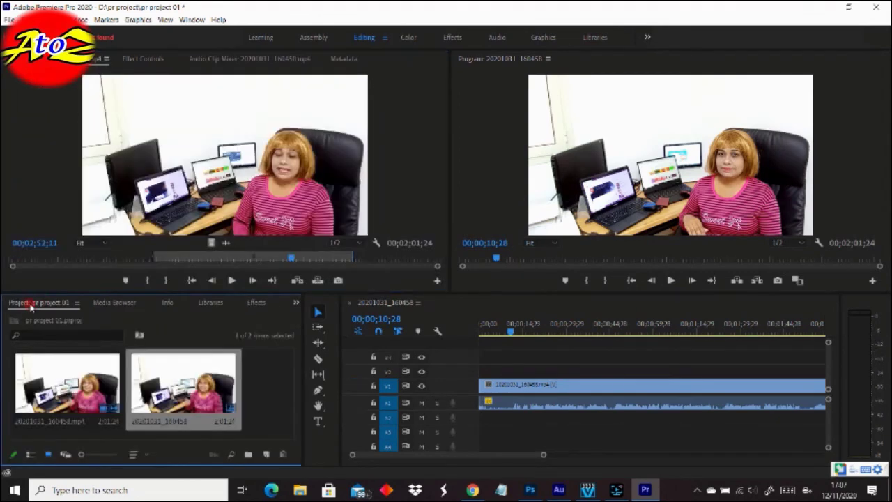